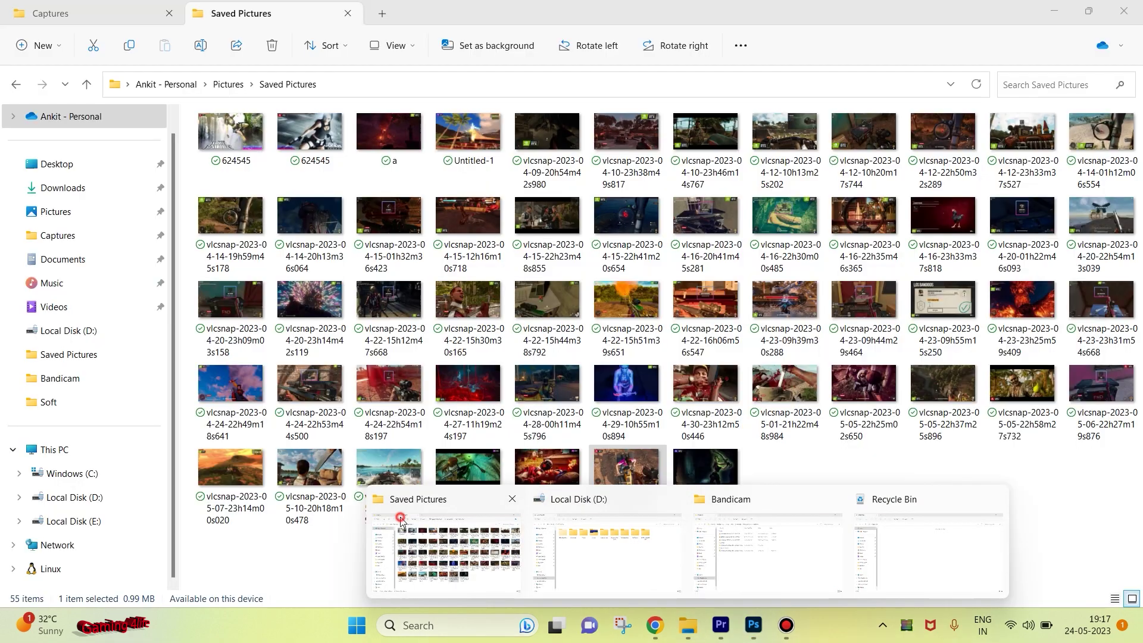
Bring the Saved Pictures File Explorer window forward from the taskbar.
{"action": "left_click", "coordinate": [452, 536]}
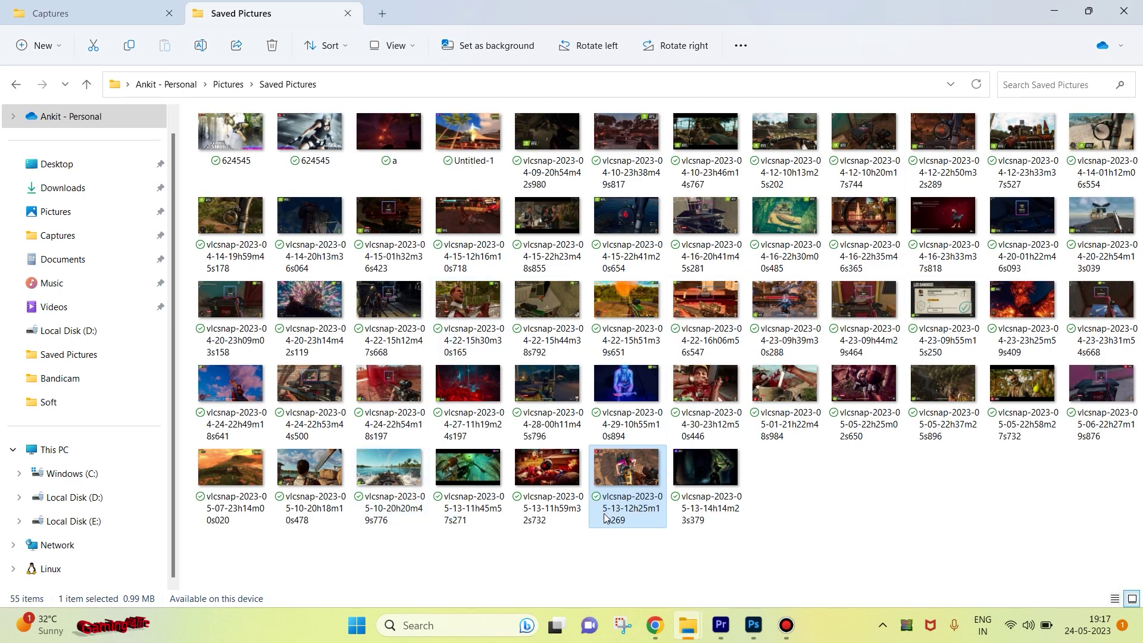
Return to Photoshop and browse the Image and Filter menus, finding most filters unavailable.
{"action": "left_click", "coordinate": [1054, 12]}
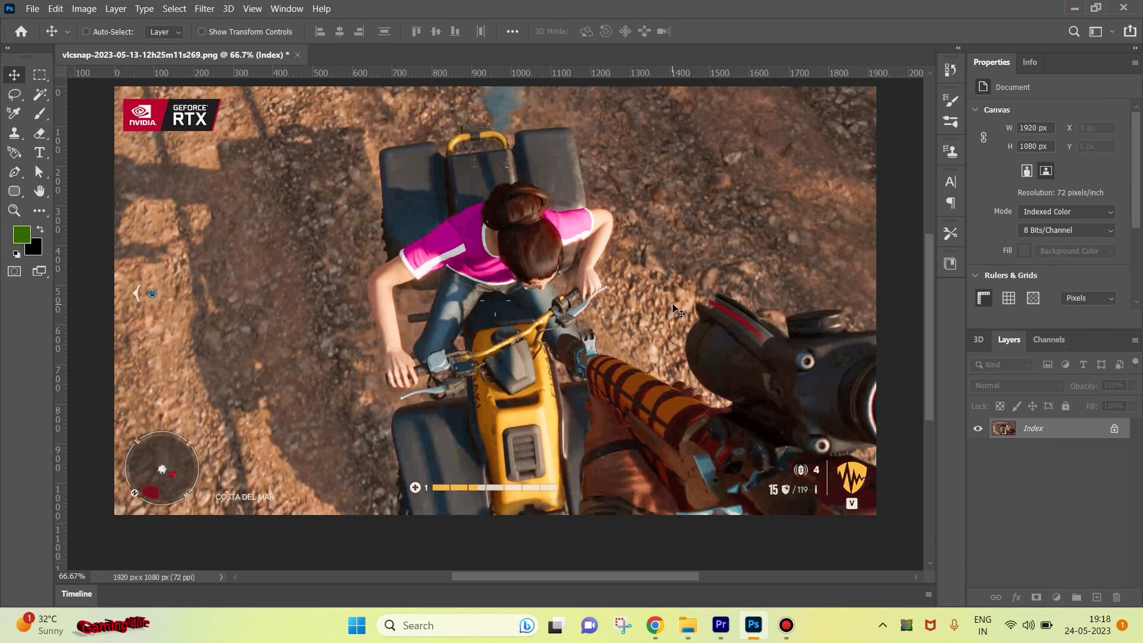
{"action": "scroll", "coordinate": [493, 325], "scroll_direction": "up", "scroll_amount": 2}
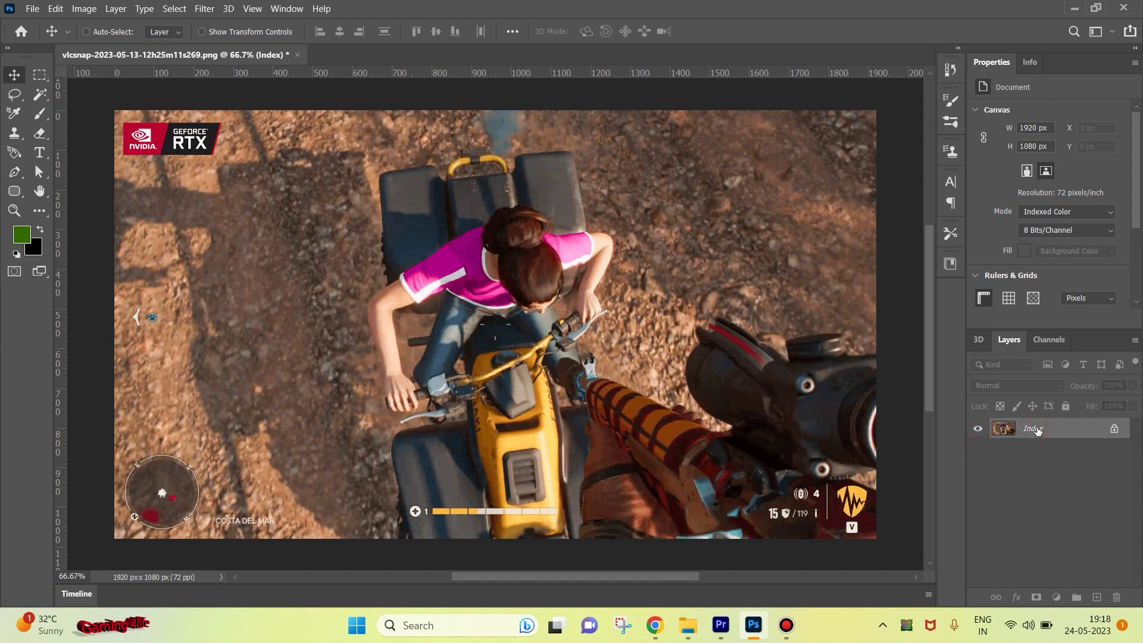
{"action": "left_click", "coordinate": [1114, 428]}
{"action": "left_click", "coordinate": [86, 10]}
{"action": "left_click", "coordinate": [204, 8]}
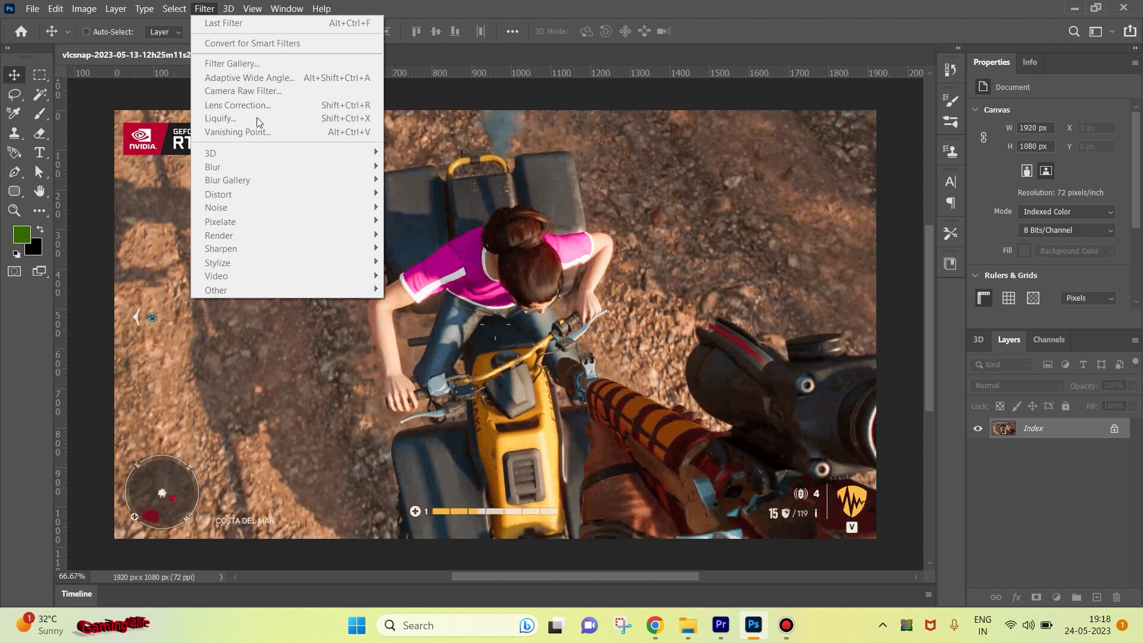
Glance through the Layer menu, then view Image > Mode showing Indexed Color.
{"action": "left_click", "coordinate": [109, 12]}
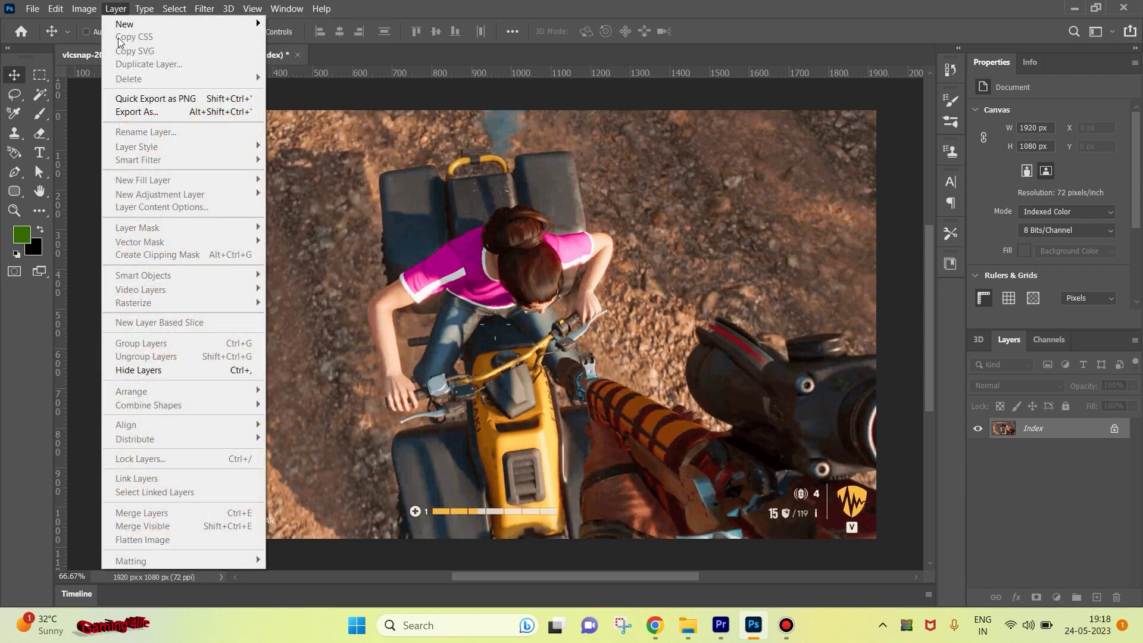
{"action": "mouse_move", "coordinate": [124, 24]}
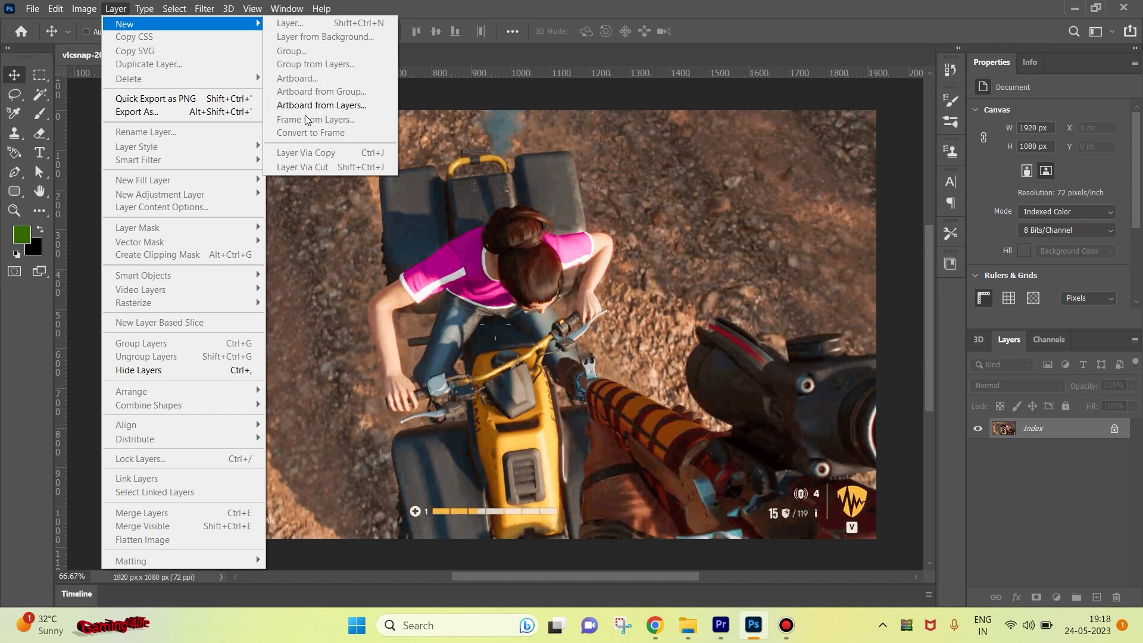
{"action": "left_click", "coordinate": [107, 11]}
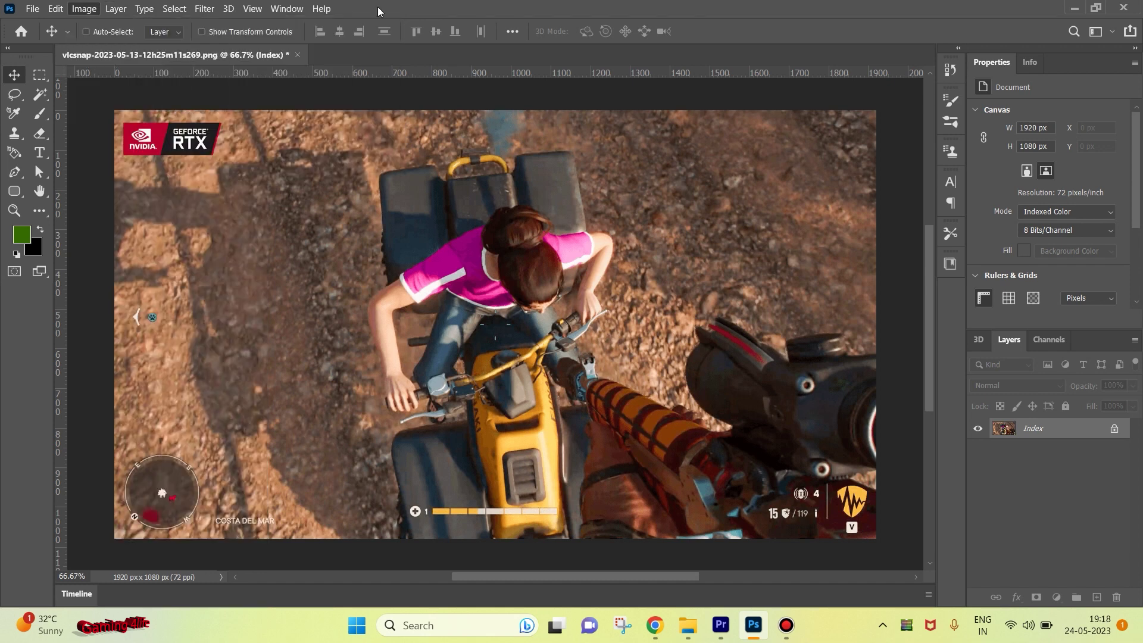
{"action": "left_click", "coordinate": [321, 8]}
{"action": "left_click", "coordinate": [833, 161]}
{"action": "left_click", "coordinate": [75, 9]}
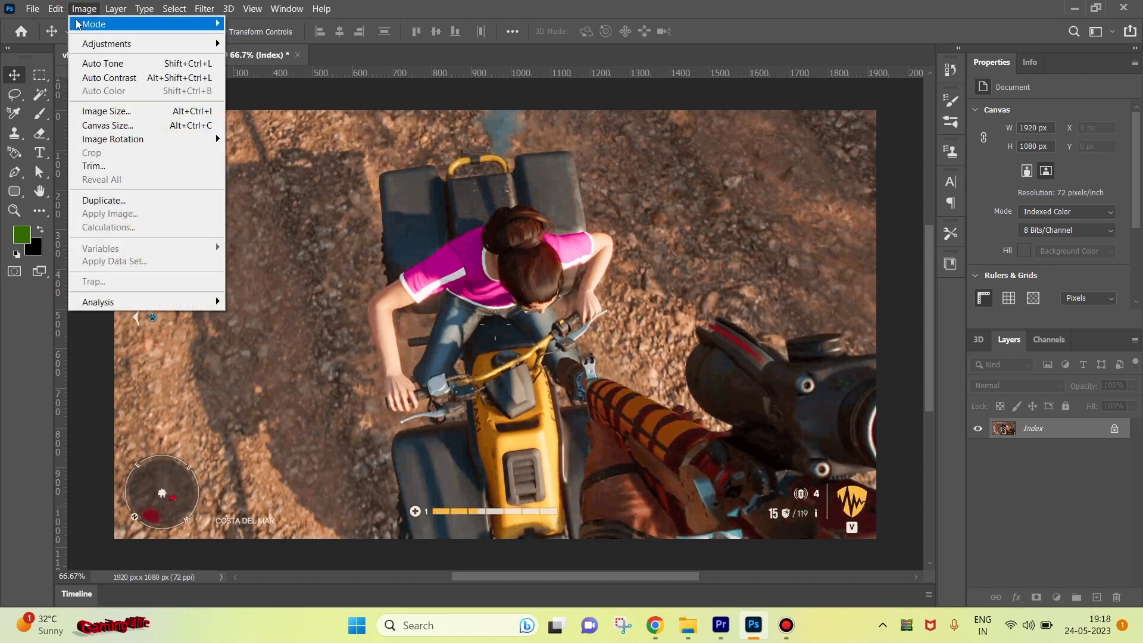
{"action": "mouse_move", "coordinate": [134, 24]}
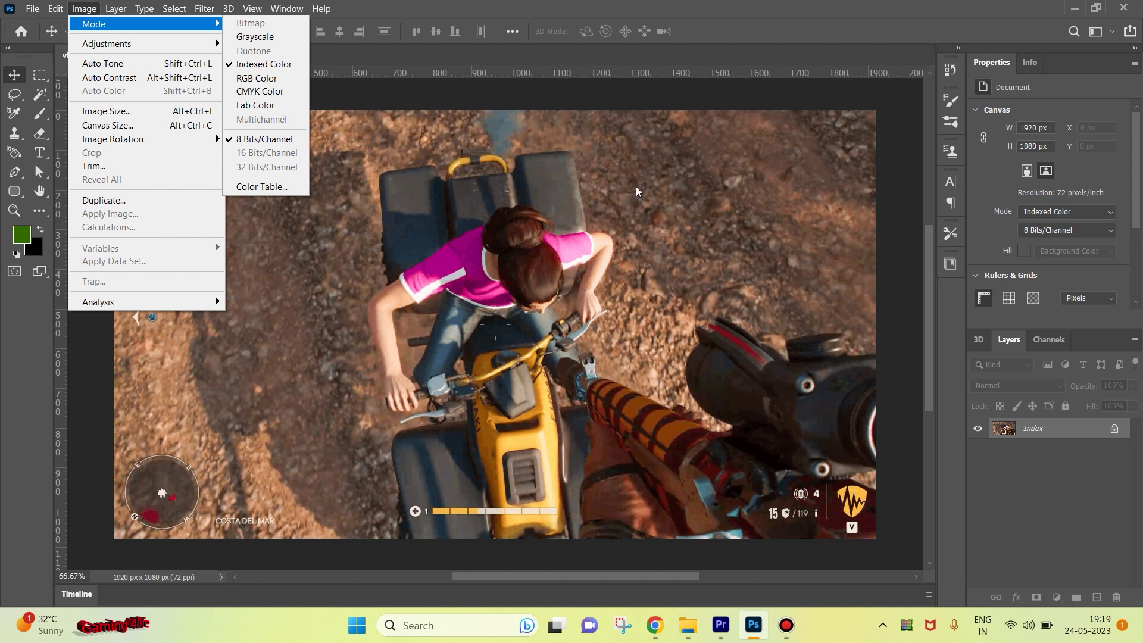
Convert the screenshot from Indexed Color to RGB Color via Image > Mode.
{"action": "left_click", "coordinate": [1019, 479]}
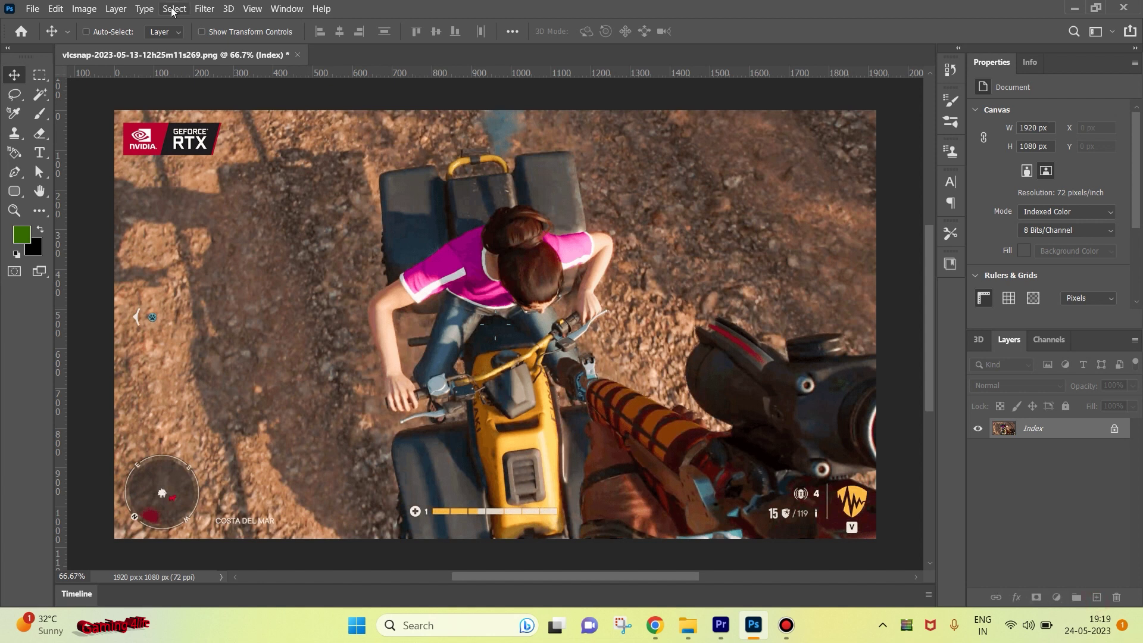
{"action": "left_click", "coordinate": [83, 11]}
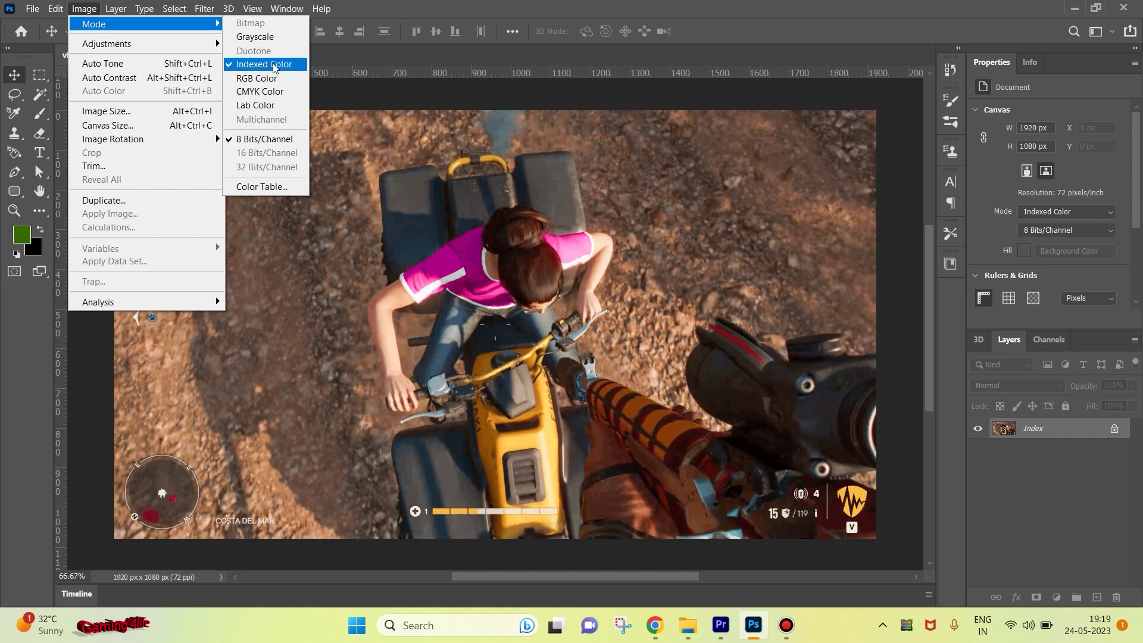
{"action": "left_click", "coordinate": [272, 85]}
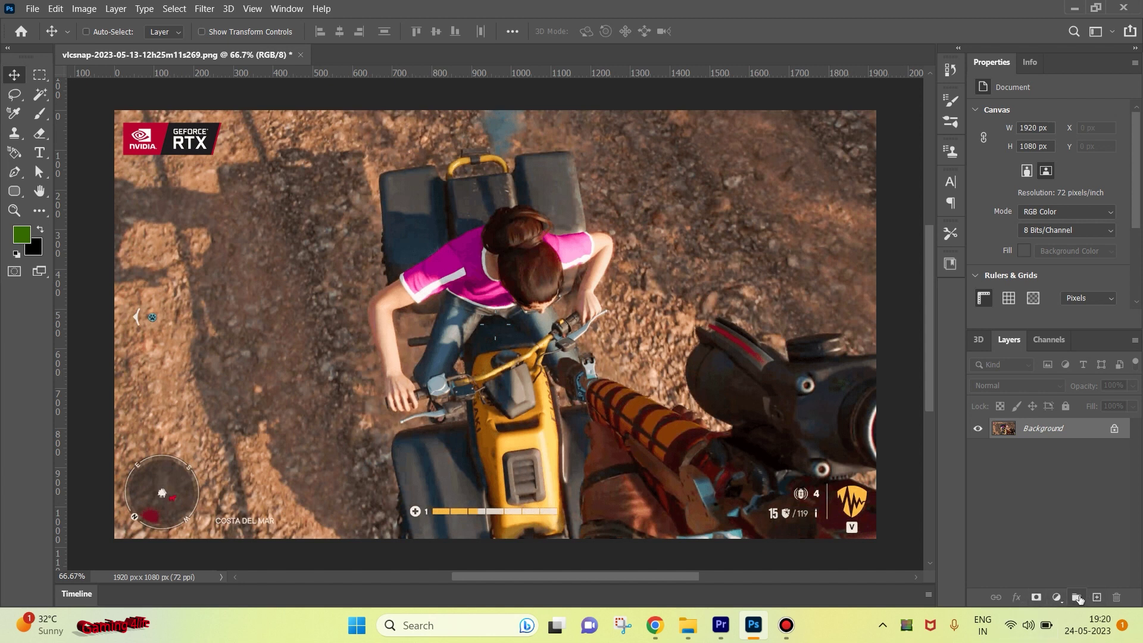
Convert the locked Background into an editable layer named Layer 0.
{"action": "double_click", "coordinate": [1042, 429]}
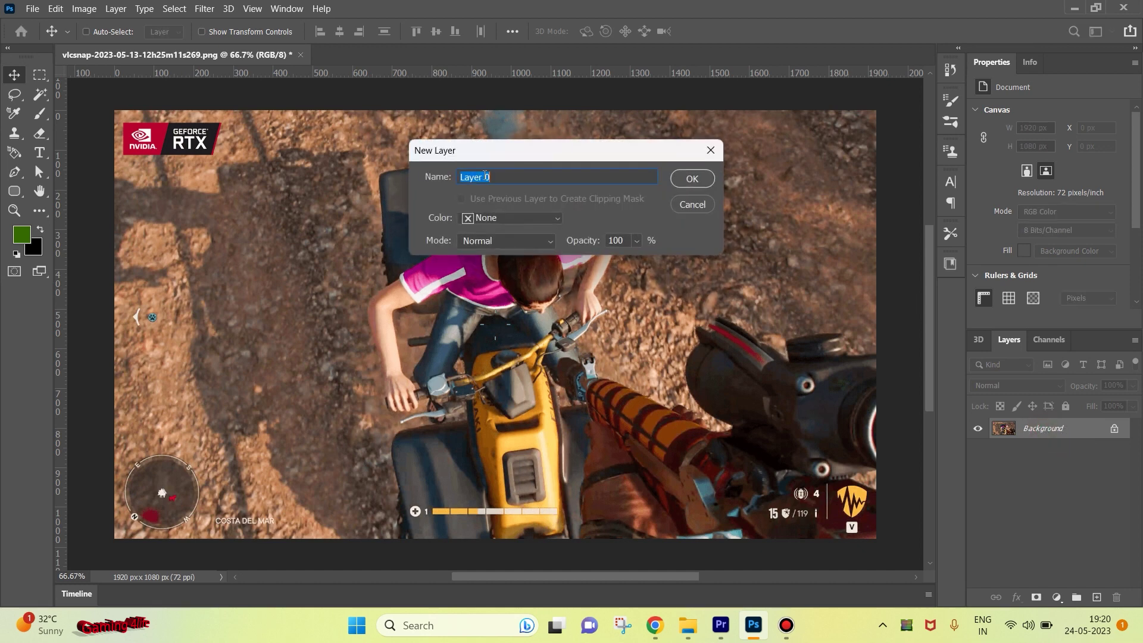
{"action": "left_click", "coordinate": [693, 178]}
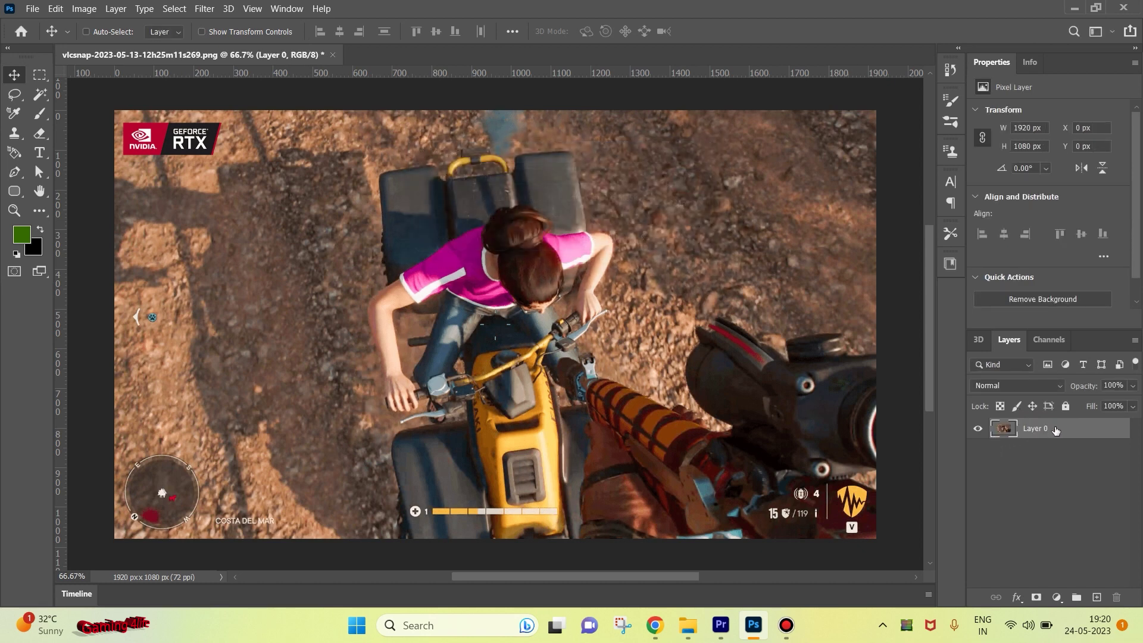
{"action": "left_click", "coordinate": [978, 429]}
Toggle Layer 0's visibility repeatedly, ending with the screenshot visible.
{"action": "left_click", "coordinate": [978, 429]}
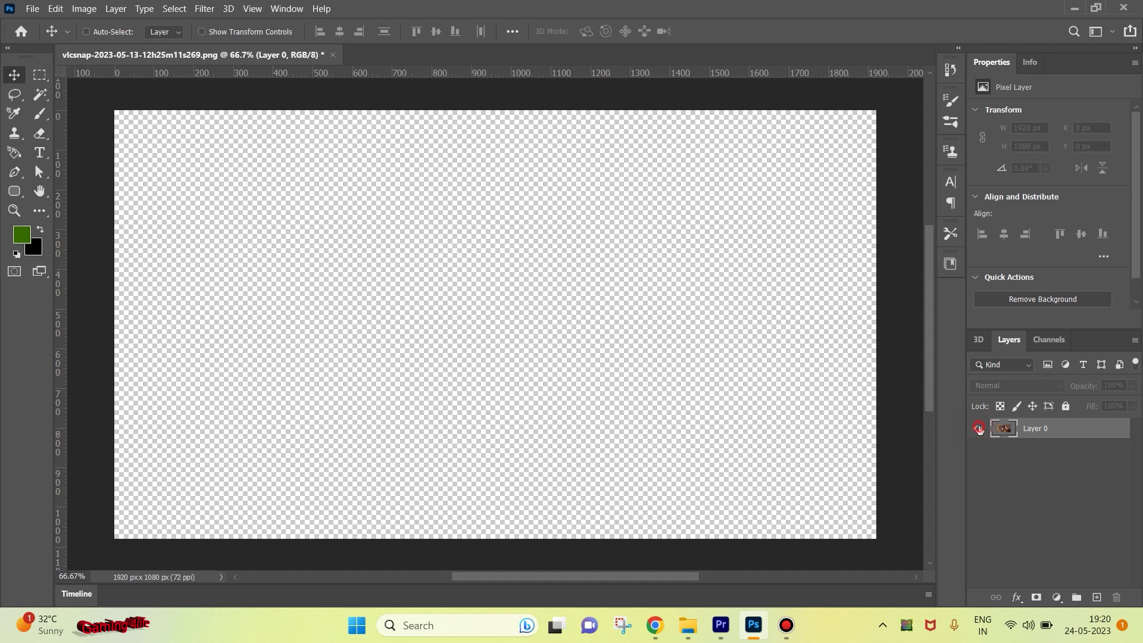
{"action": "left_click", "coordinate": [978, 428]}
{"action": "left_click", "coordinate": [978, 429]}
{"action": "left_click", "coordinate": [978, 429]}
{"action": "left_click", "coordinate": [979, 428]}
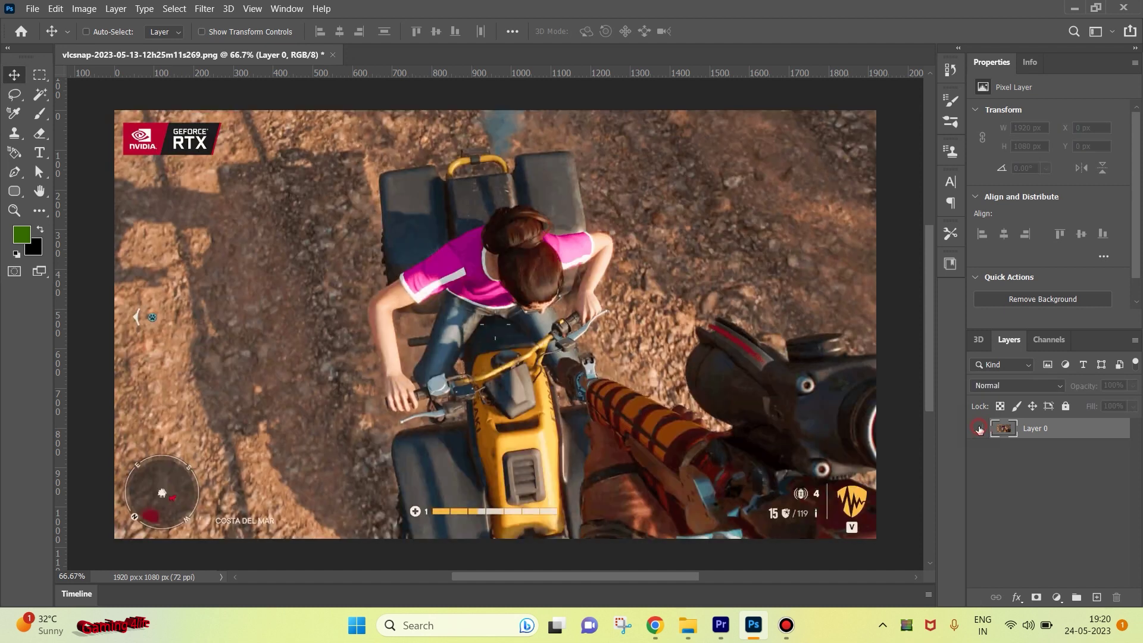
{"action": "left_click", "coordinate": [978, 428]}
{"action": "left_click", "coordinate": [979, 429]}
{"action": "left_click", "coordinate": [978, 429]}
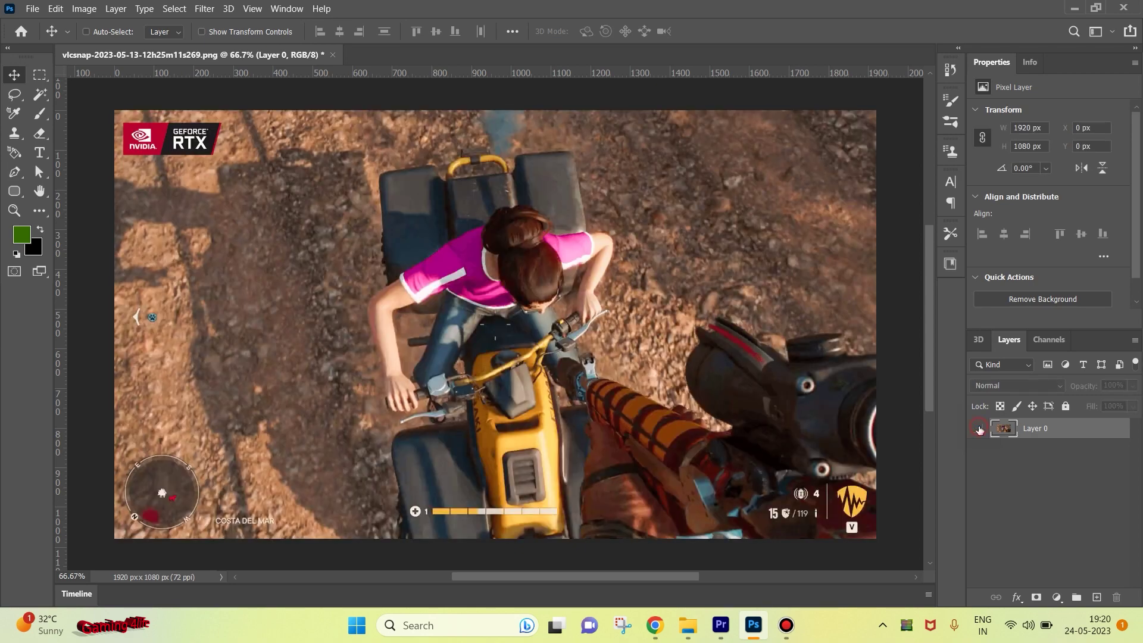
{"action": "left_click", "coordinate": [979, 429]}
{"action": "left_click", "coordinate": [979, 429]}
Add a Hue/Saturation adjustment layer above Layer 0, leaving it visible.
{"action": "left_click", "coordinate": [1057, 598]}
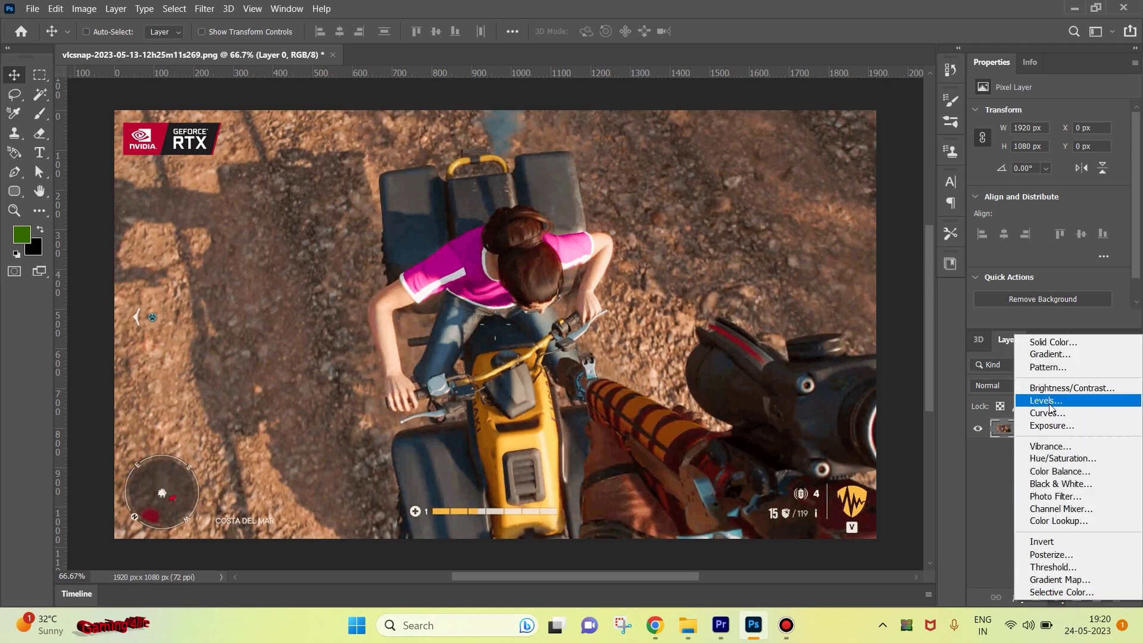
{"action": "left_click", "coordinate": [1051, 460]}
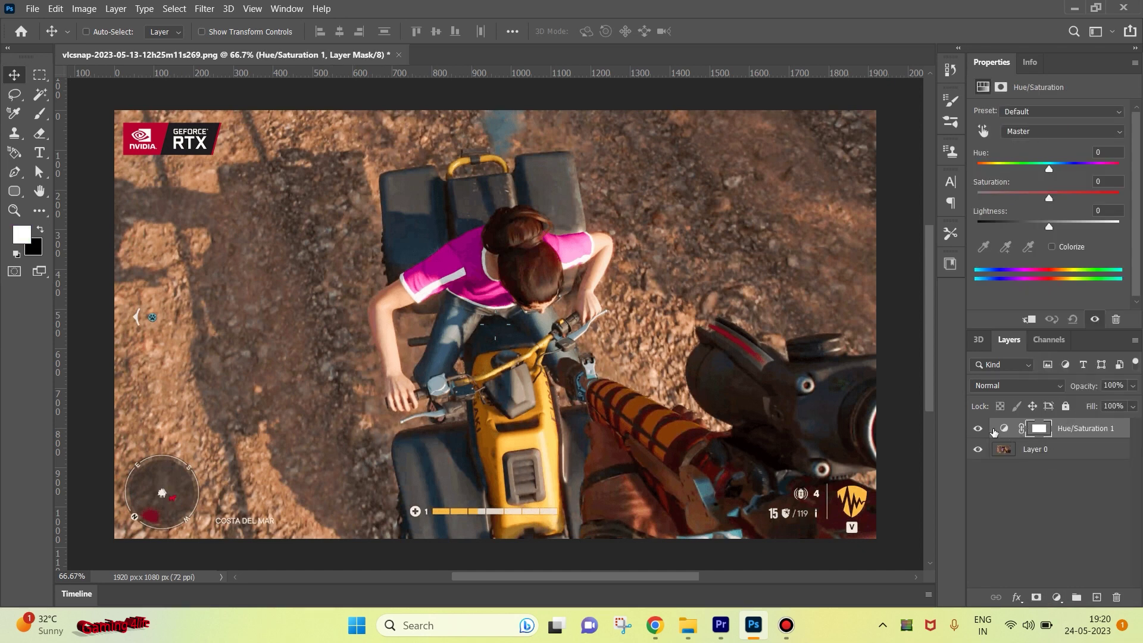
{"action": "left_click", "coordinate": [977, 429]}
{"action": "left_click", "coordinate": [977, 429]}
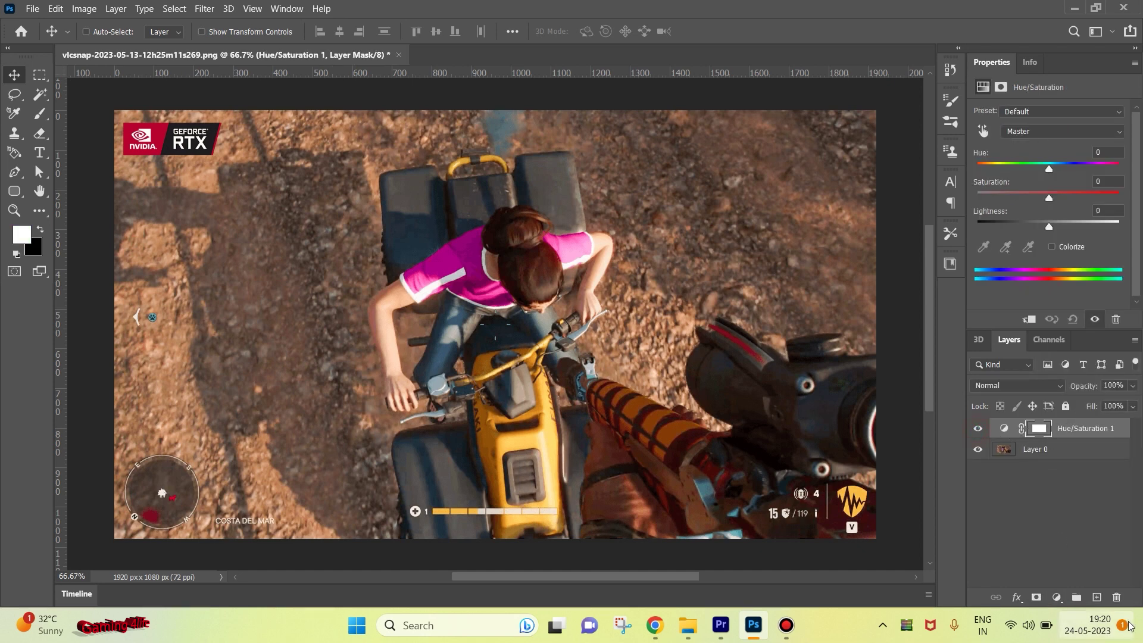
Add empty new layers above the Hue/Saturation 1 layer.
{"action": "left_click", "coordinate": [1096, 597]}
{"action": "left_click", "coordinate": [1096, 597]}
{"action": "left_click", "coordinate": [1096, 597]}
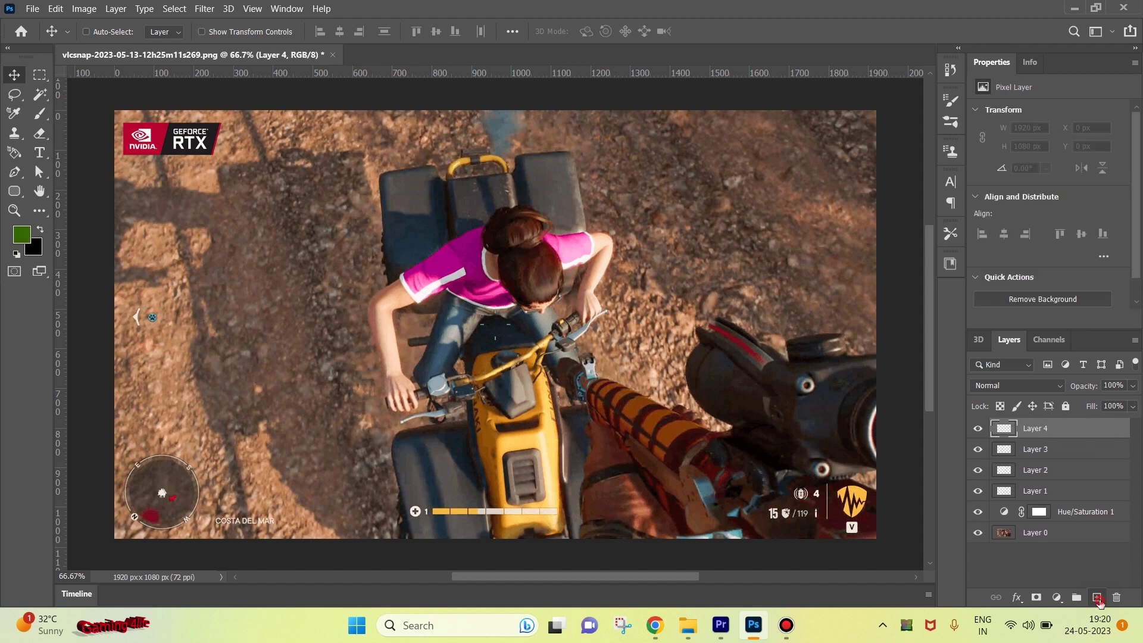
{"action": "left_click", "coordinate": [1097, 597]}
{"action": "scroll", "coordinate": [1061, 533], "scroll_direction": "down", "scroll_amount": 1}
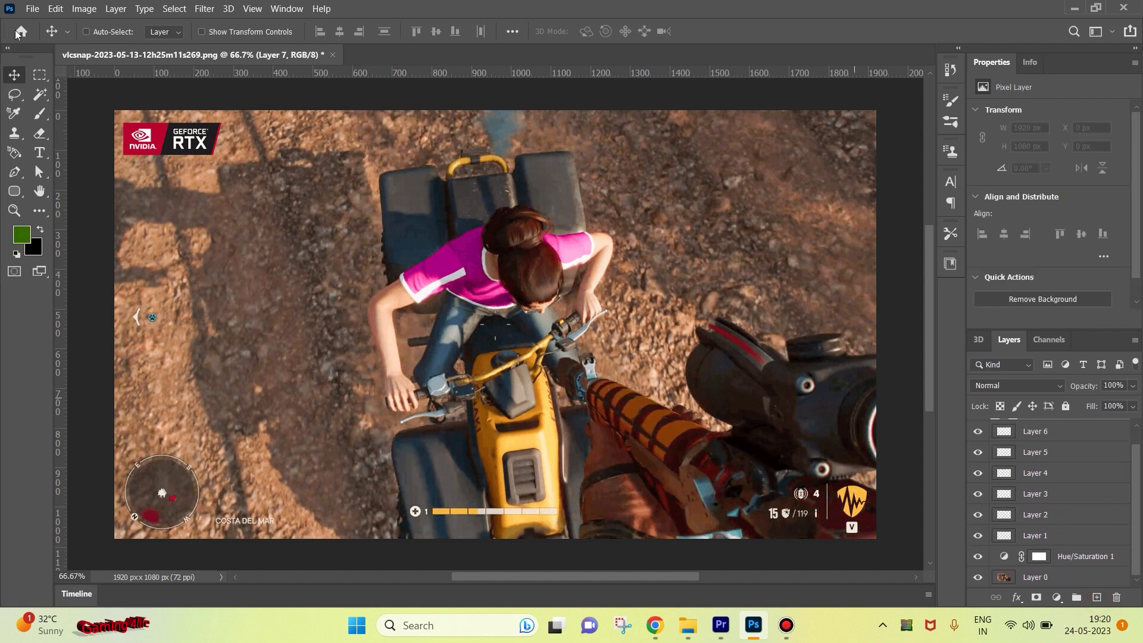
Check Image > Mode to confirm the image is still RGB Color.
{"action": "left_click", "coordinate": [83, 8]}
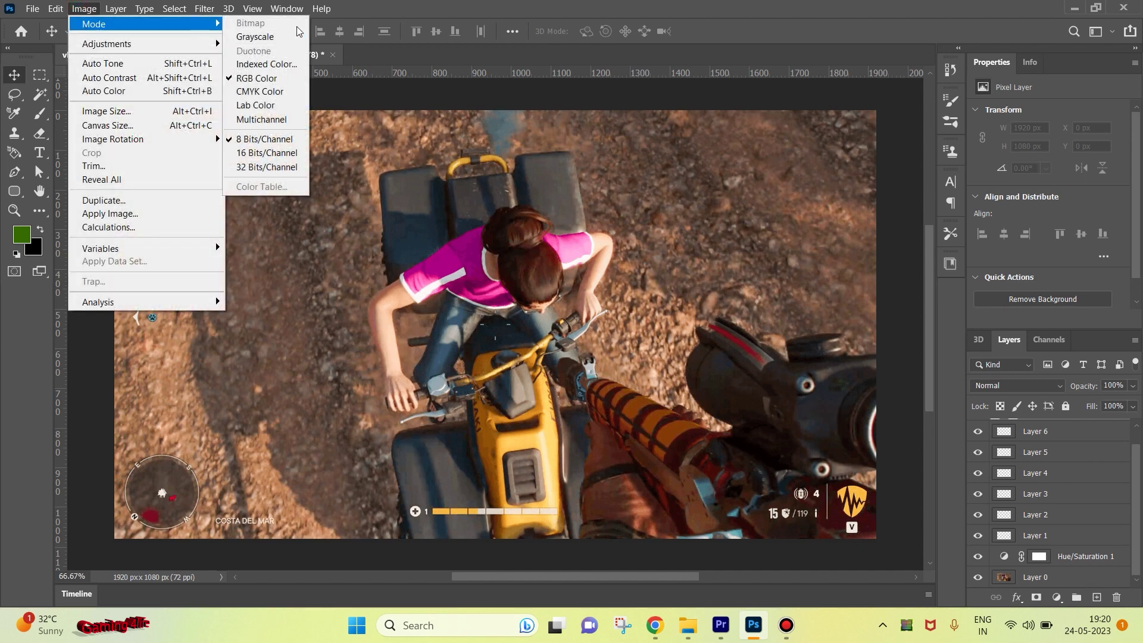
{"action": "mouse_move", "coordinate": [107, 24]}
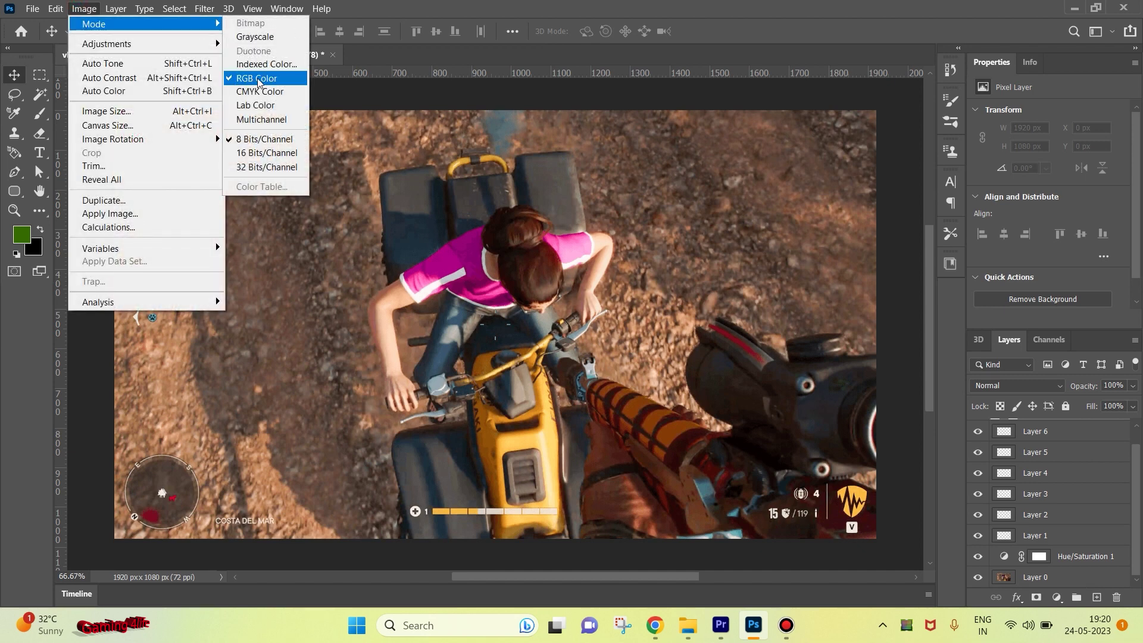
{"action": "left_click", "coordinate": [747, 18]}
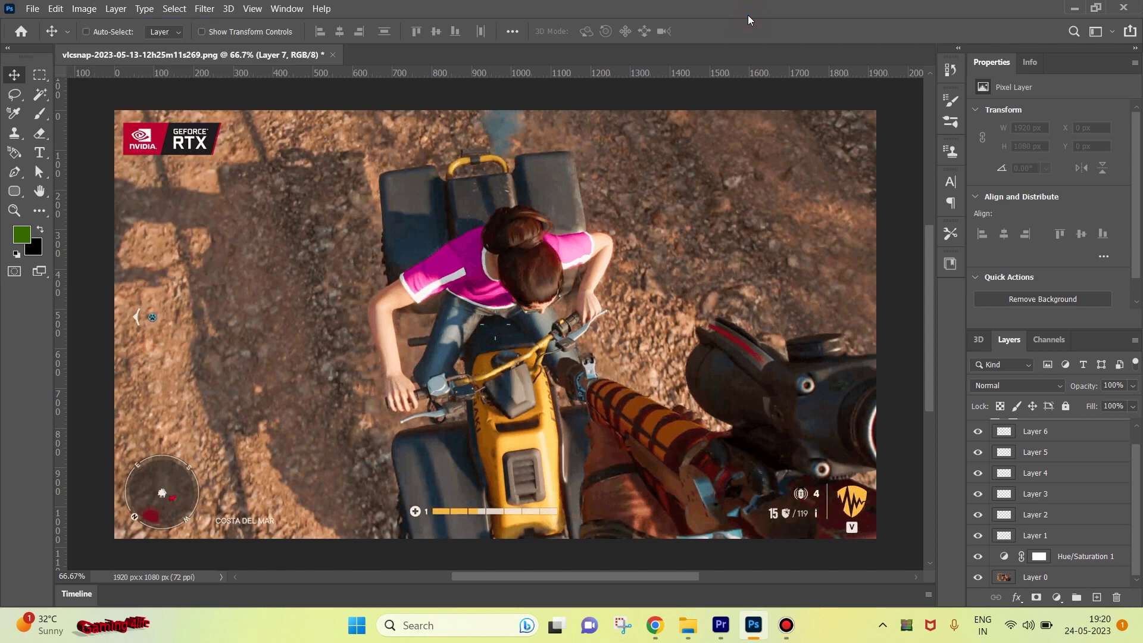
{"action": "scroll", "coordinate": [448, 375], "scroll_direction": "down", "scroll_amount": 2}
{"action": "scroll", "coordinate": [448, 375], "scroll_direction": "up", "scroll_amount": 1}
{"action": "scroll", "coordinate": [448, 375], "scroll_direction": "down", "scroll_amount": 2}
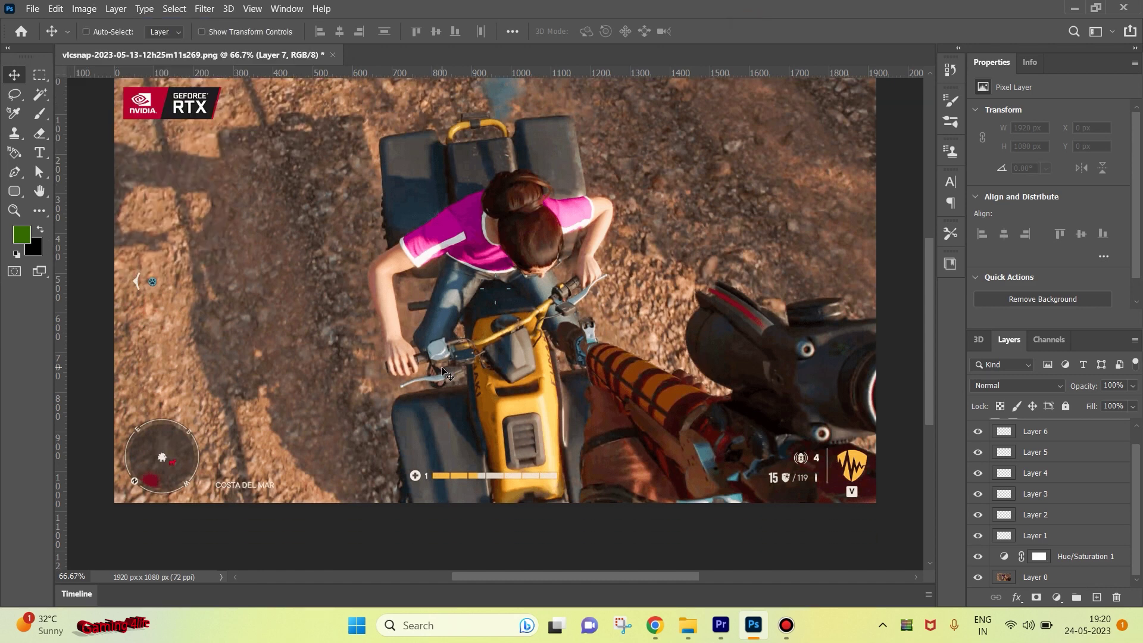